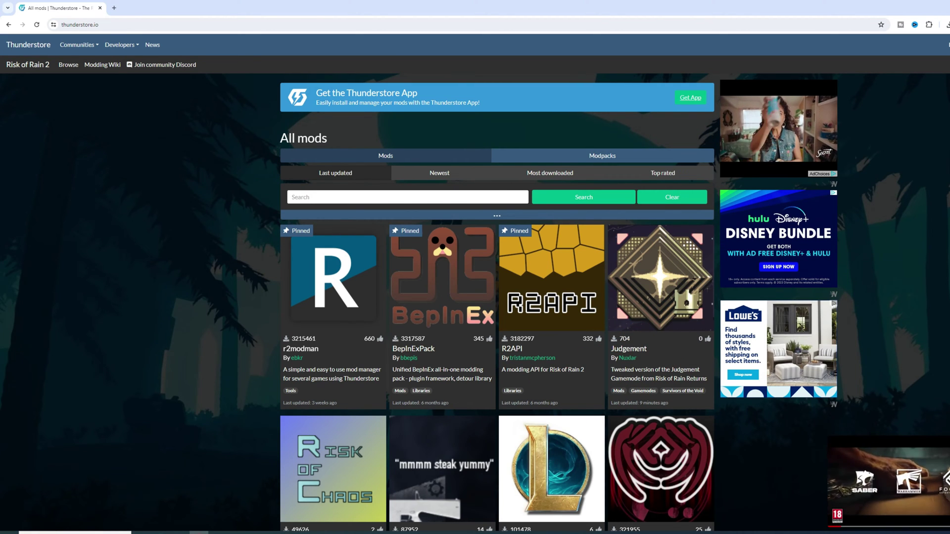
# Open the Thunderstore Mod Manager app page from the 'Get the Thunderstore App' banner
pyautogui.click(690, 98)
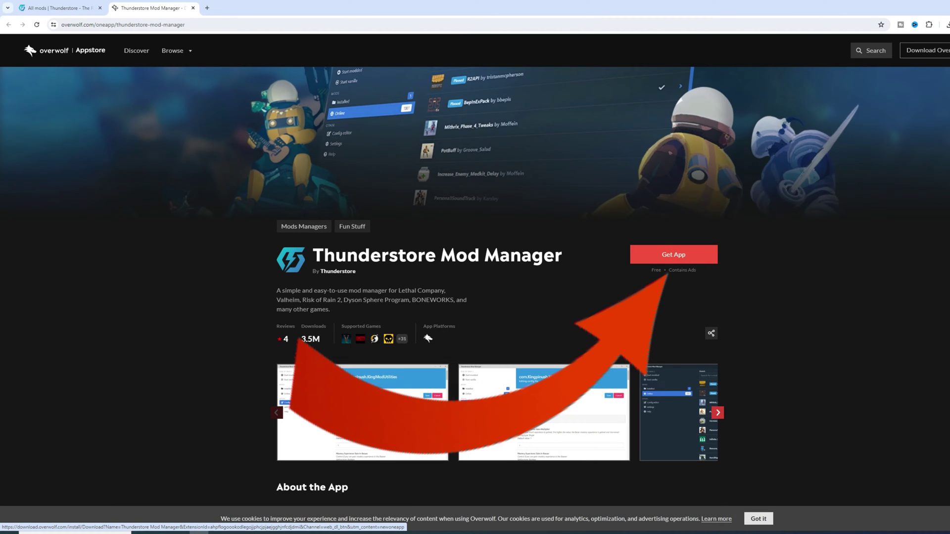
# Download the Thunderstore Mod Manager installer from its Overwolf Appstore page
pyautogui.click(672, 255)
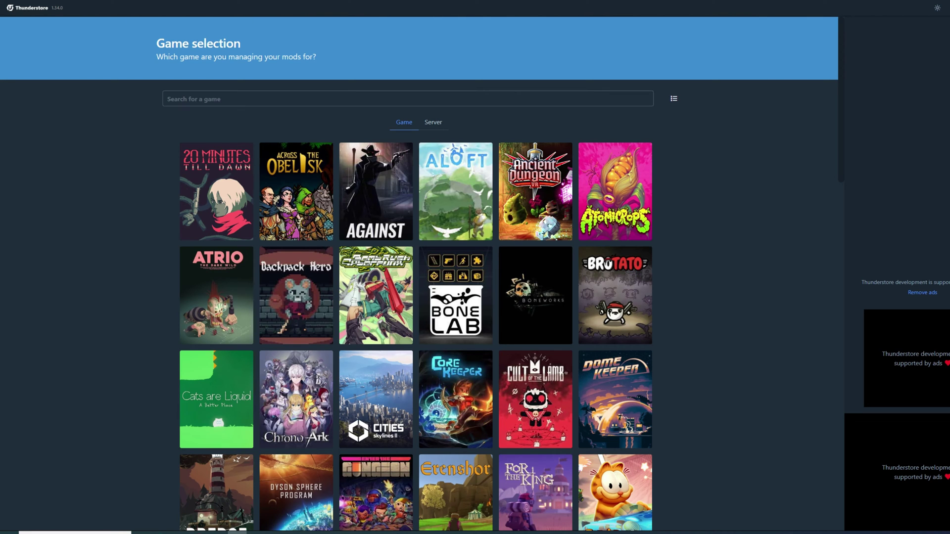
# Search games for 'citie' and select Cities: Skylines II
pyautogui.click(408, 99)
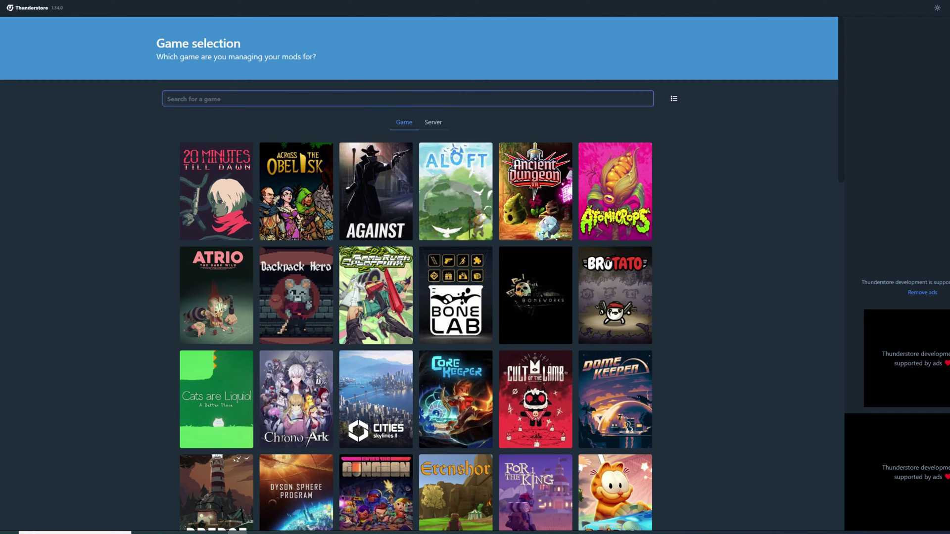
pyautogui.write('citie')
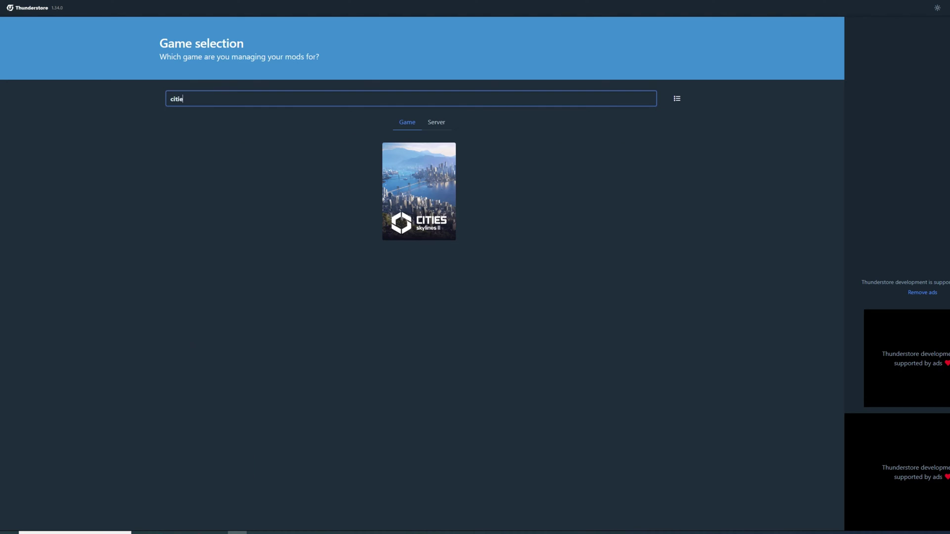
pyautogui.moveTo(519, 321)
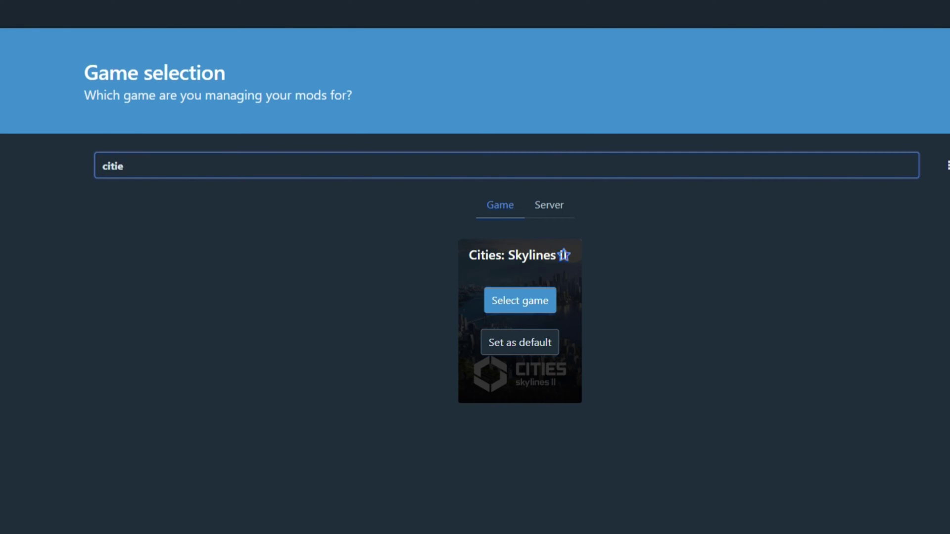
pyautogui.click(520, 300)
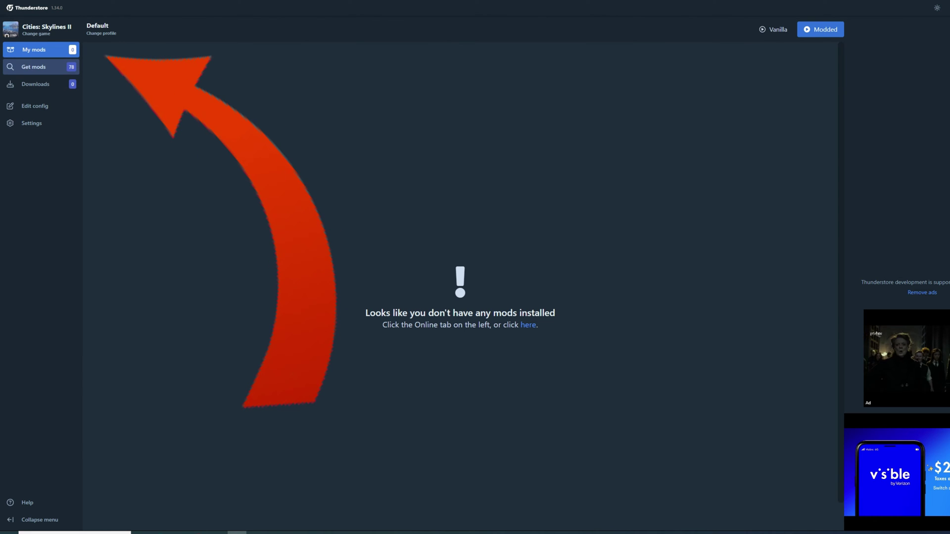
# List the online Cities: Skylines II mods and expand the pinned BepInExPack entry
pyautogui.click(34, 66)
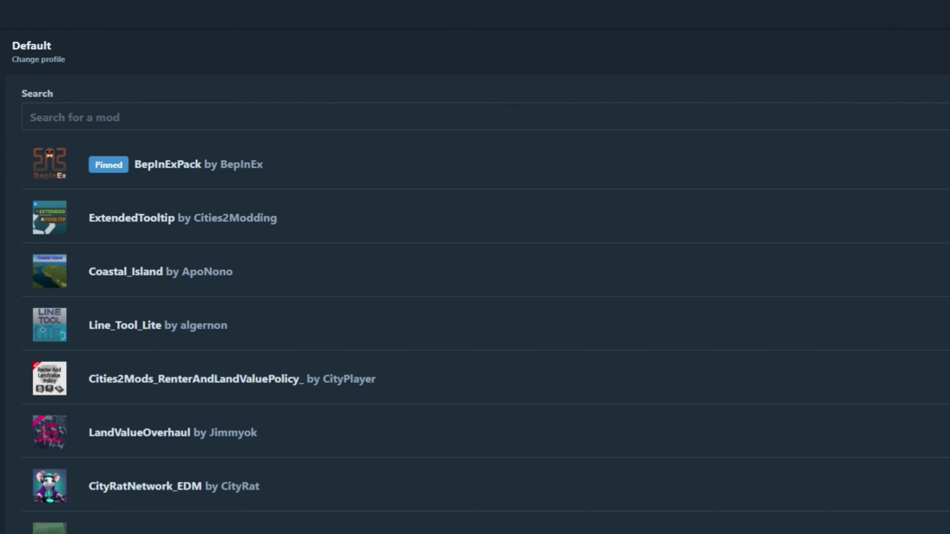
pyautogui.click(474, 164)
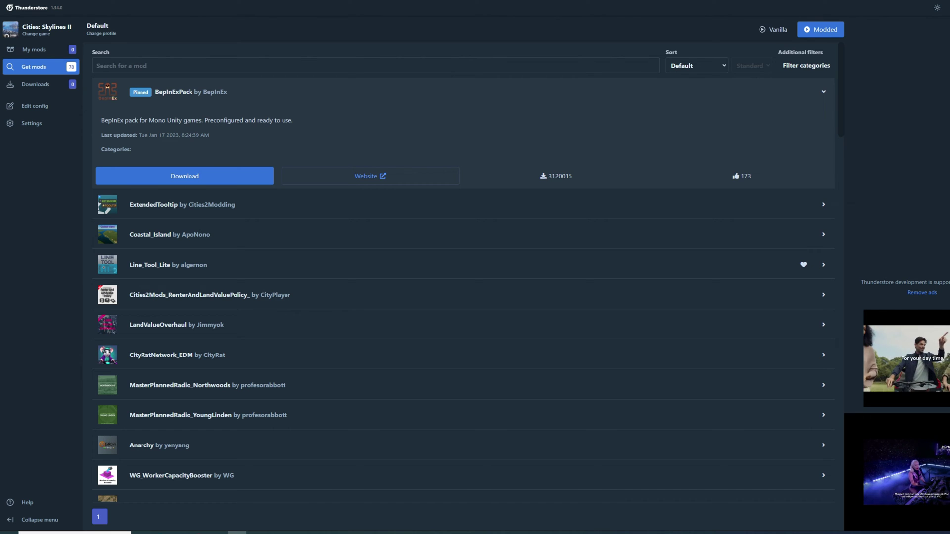
# Install BepInExPack with dependencies, confirm it in My mods, then return to Get mods
pyautogui.click(184, 176)
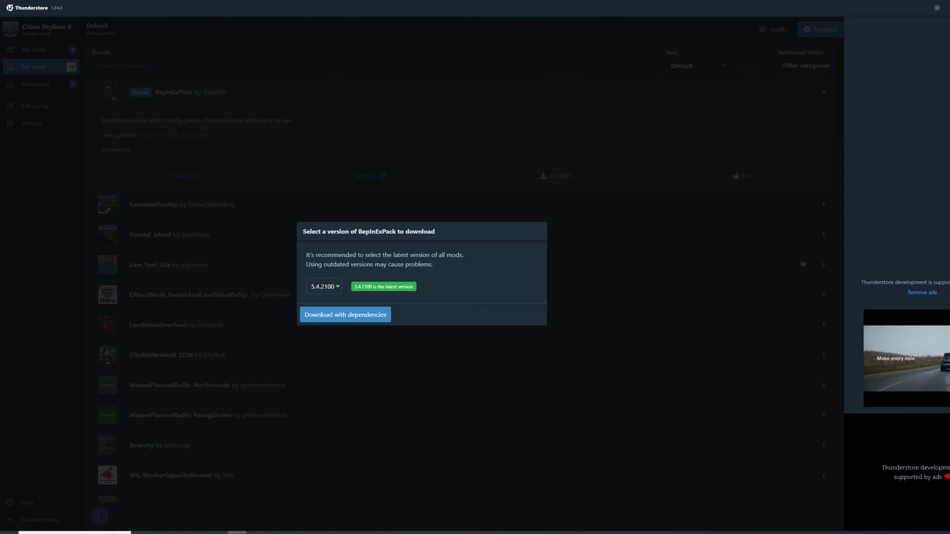
pyautogui.click(345, 315)
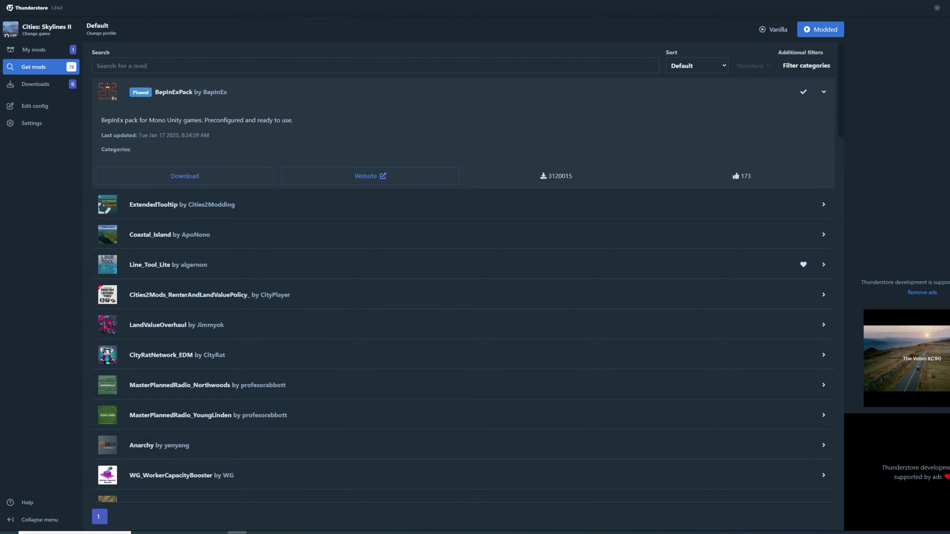
pyautogui.click(34, 49)
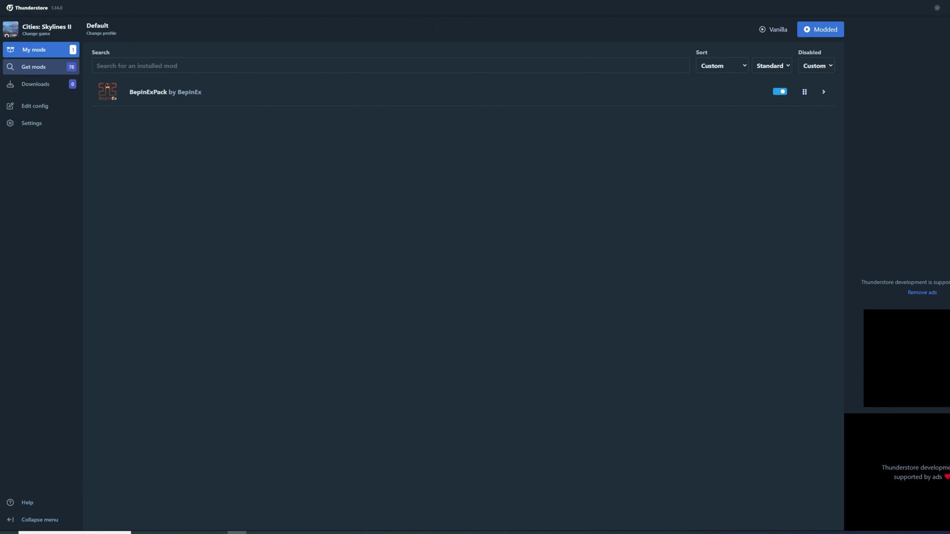
pyautogui.click(34, 66)
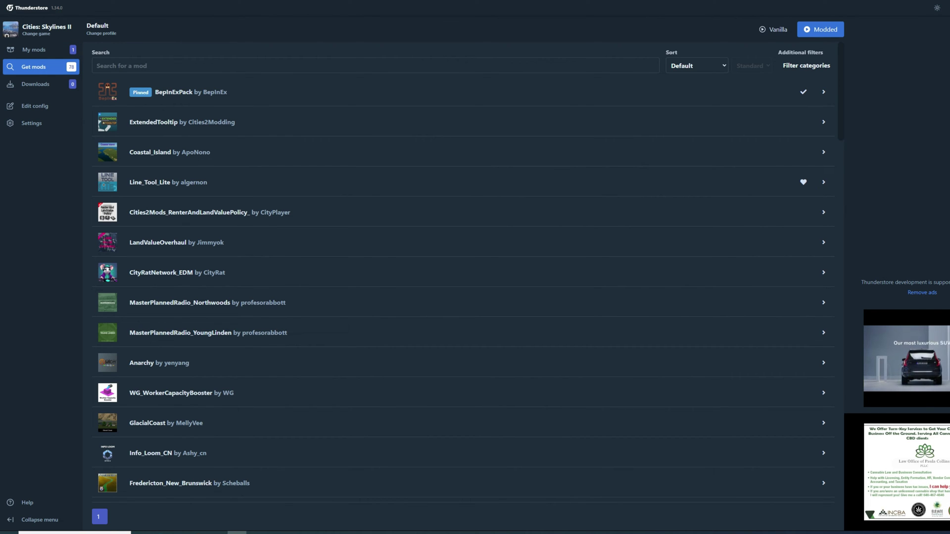
pyautogui.scroll(-1, 460, 296)
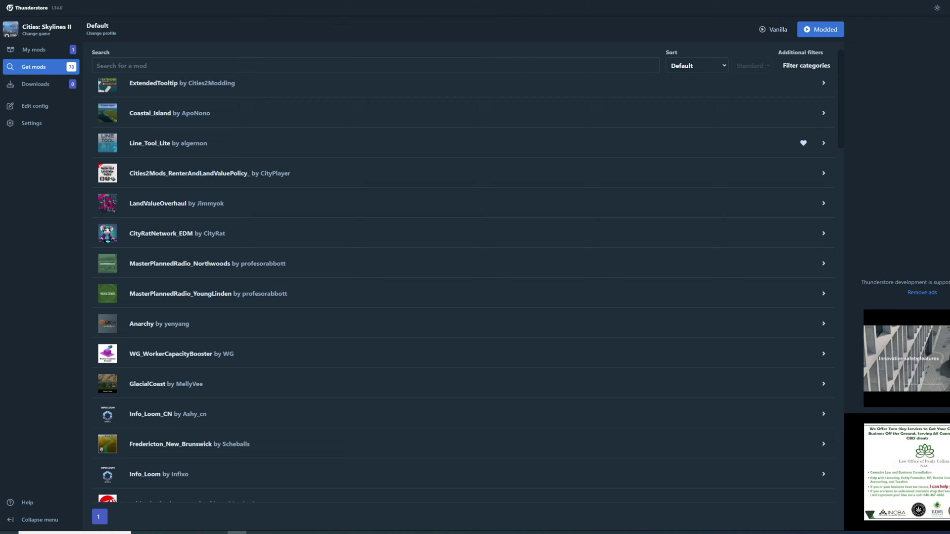
pyautogui.scroll(-2, 460, 297)
pyautogui.scroll(-2, 460, 298)
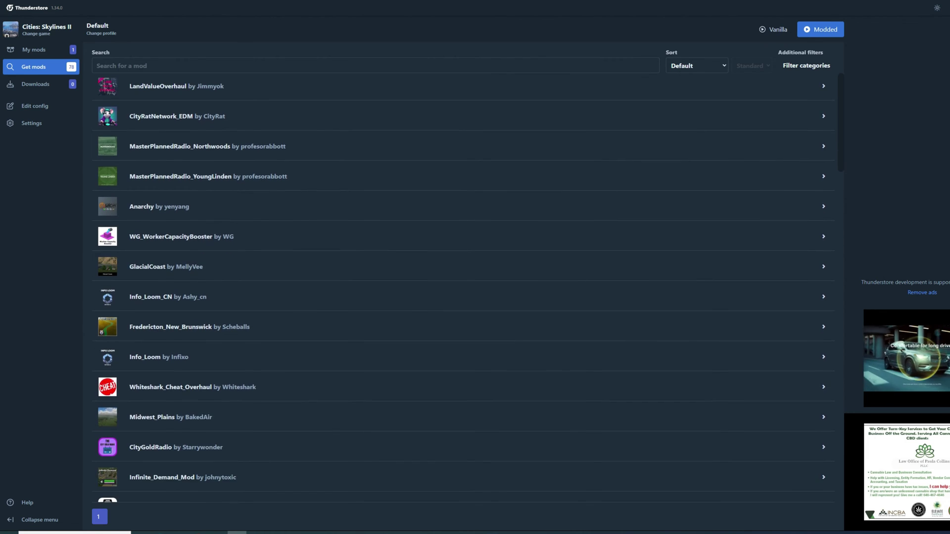
pyautogui.scroll(-3, 461, 297)
pyautogui.scroll(-1, 460, 297)
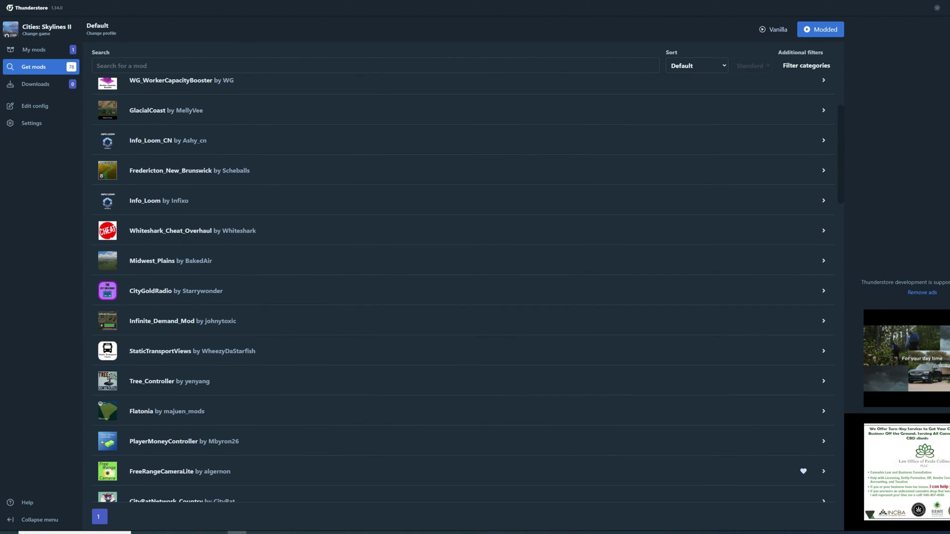
pyautogui.scroll(-2, 460, 297)
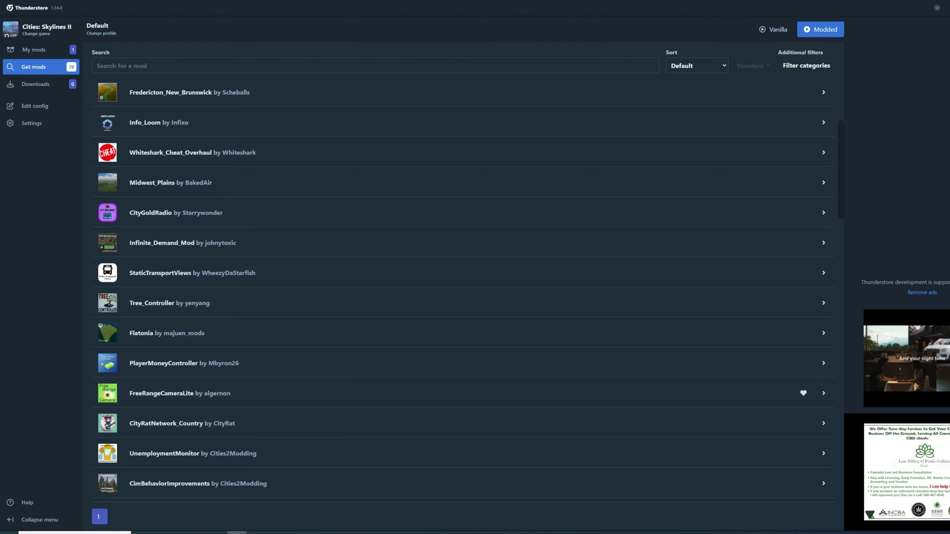
pyautogui.scroll(-1, 460, 297)
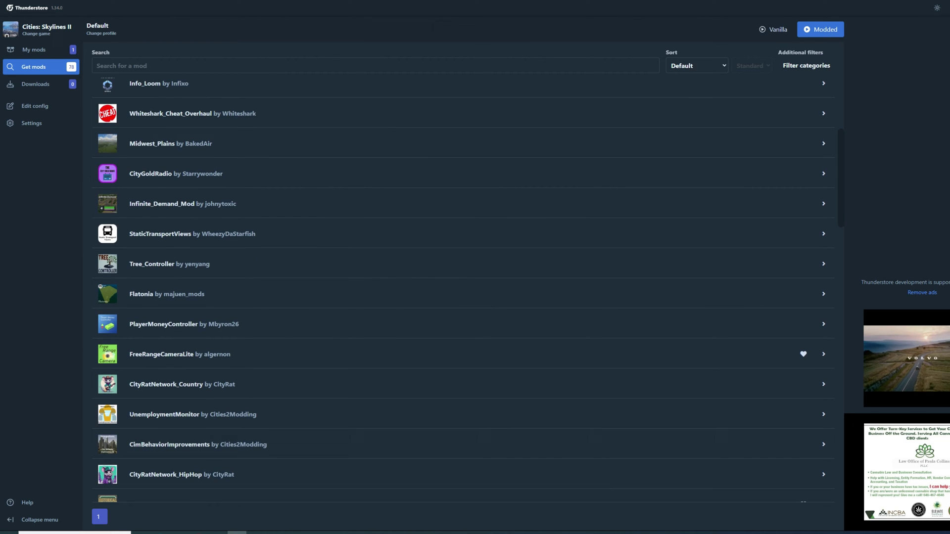
pyautogui.scroll(-2, 460, 297)
pyautogui.scroll(-2, 460, 297)
pyautogui.scroll(-2, 460, 297)
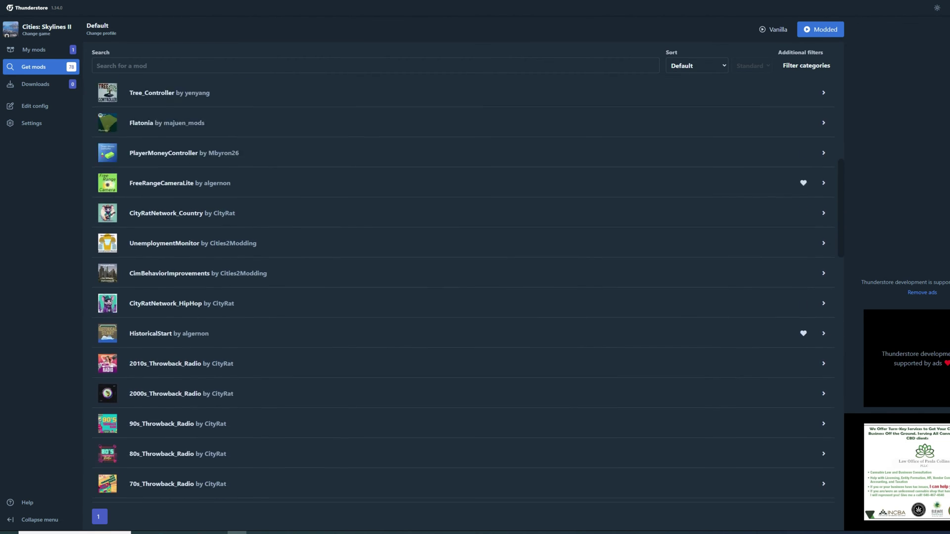
pyautogui.scroll(-2, 460, 296)
pyautogui.scroll(-2, 460, 297)
pyautogui.scroll(-1, 460, 297)
pyautogui.scroll(-2, 460, 296)
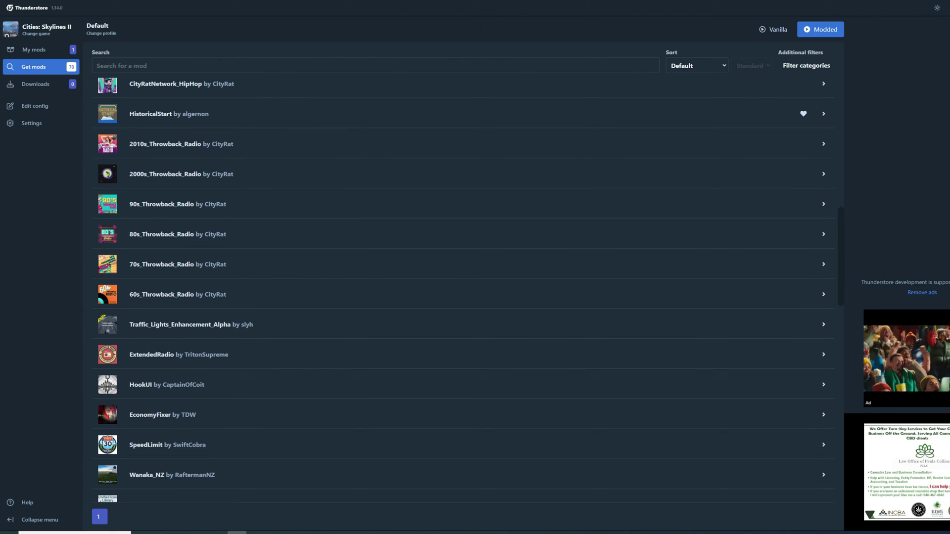
pyautogui.scroll(-3, 460, 296)
pyautogui.scroll(-2, 460, 297)
pyautogui.scroll(-1, 460, 296)
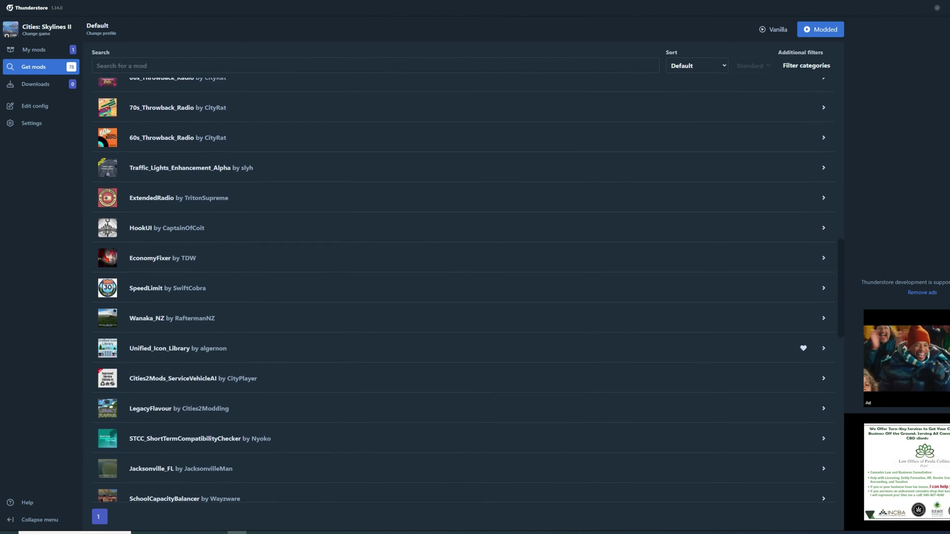
pyautogui.scroll(-2, 460, 297)
pyautogui.scroll(-2, 460, 297)
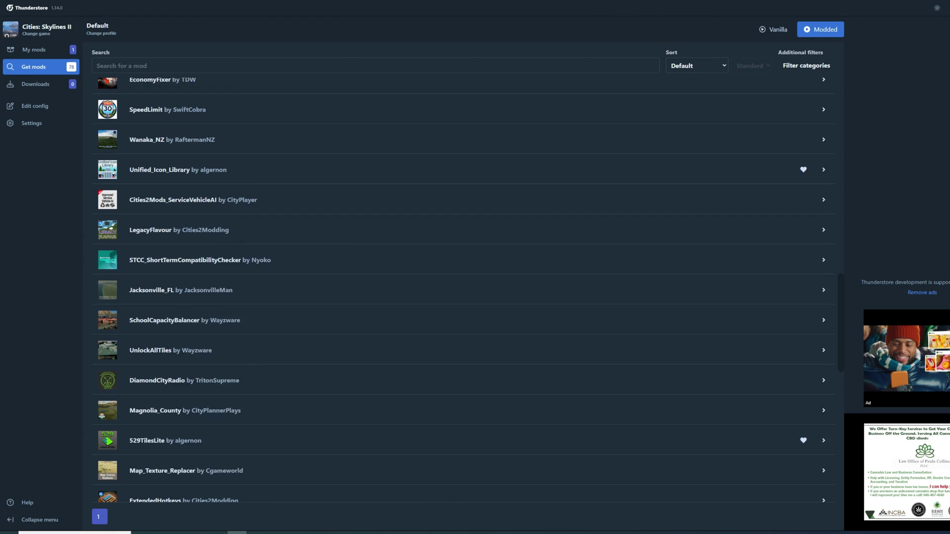
pyautogui.scroll(-1, 460, 297)
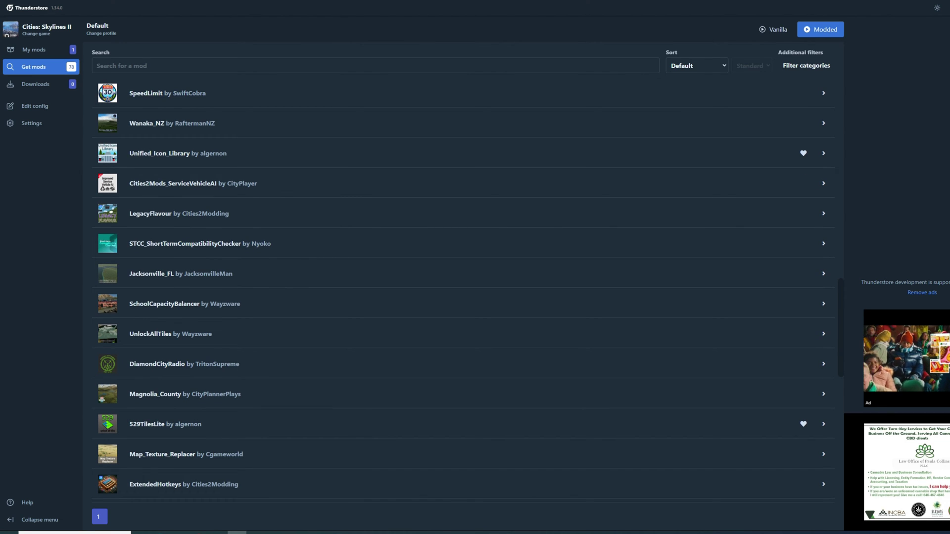
# Expand algernon's 529TilesLite entry, collapsing and re-expanding it to show its details
pyautogui.click(460, 423)
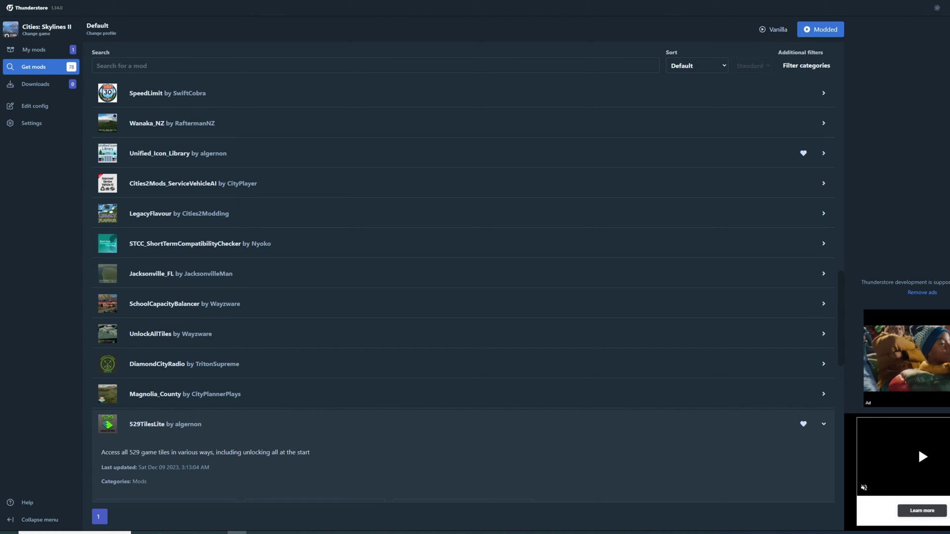
pyautogui.click(460, 424)
pyautogui.click(460, 424)
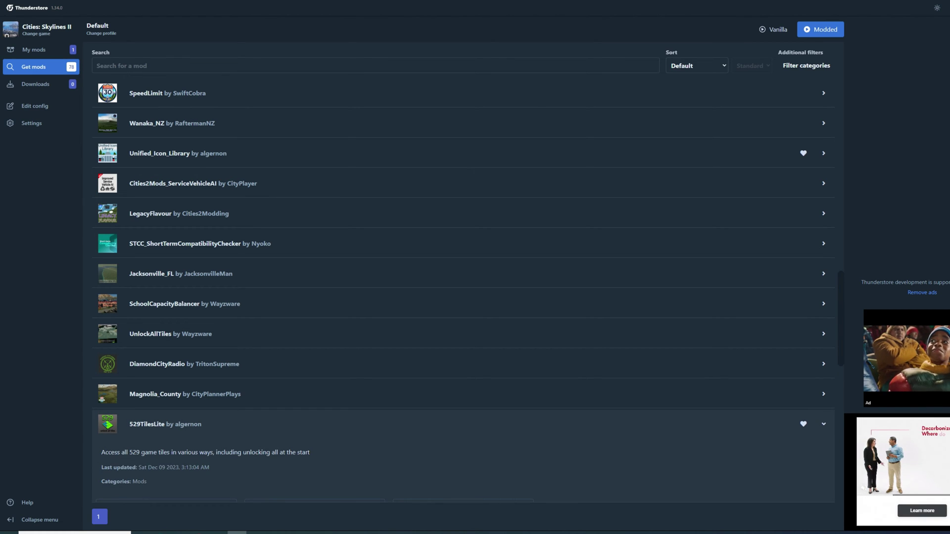
pyautogui.scroll(-1, 461, 297)
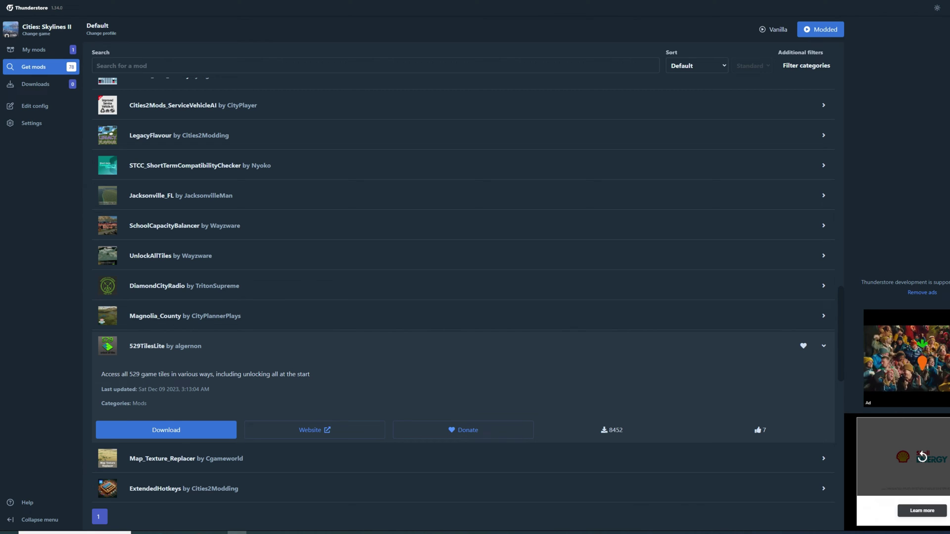
# Install 529TilesLite 1.0.2 with dependencies and view it beside BepInExPack in My mods
pyautogui.click(166, 430)
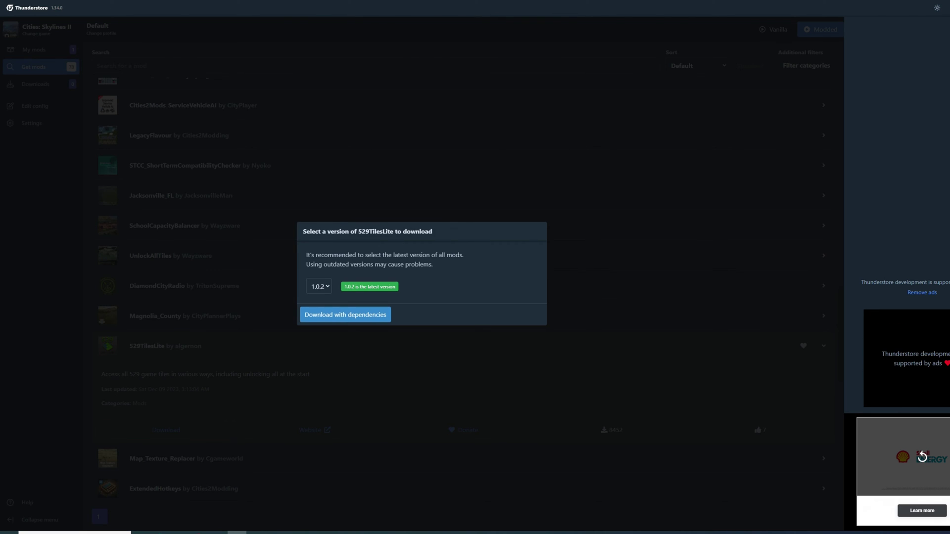
pyautogui.click(345, 314)
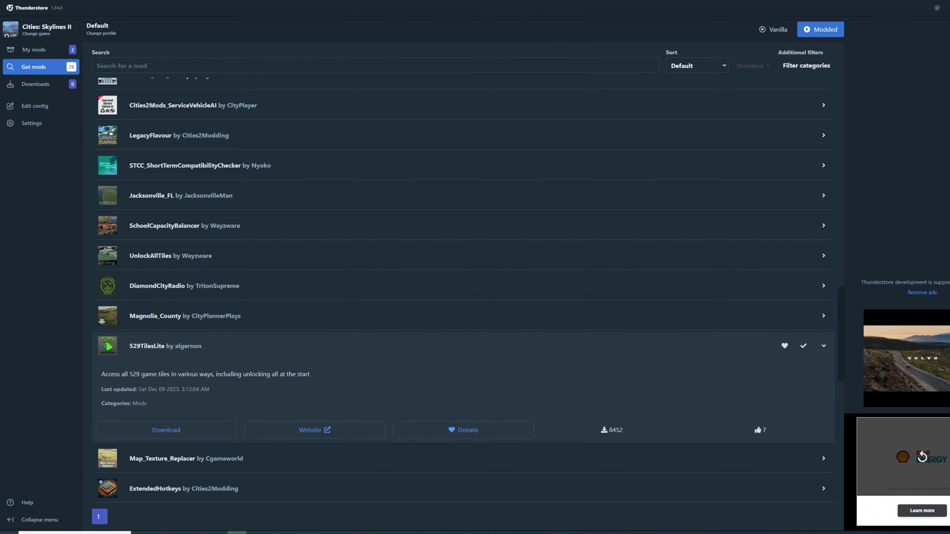
pyautogui.click(33, 49)
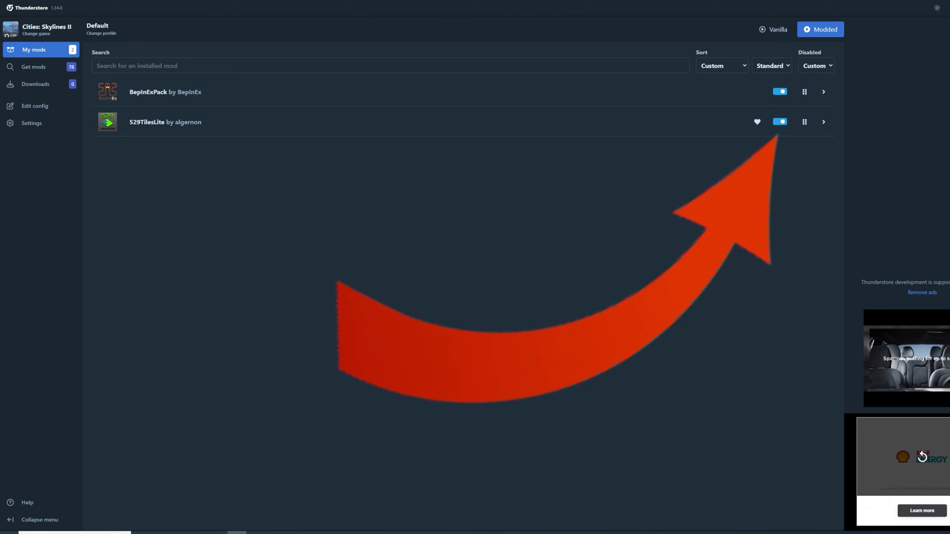
pyautogui.click(780, 121)
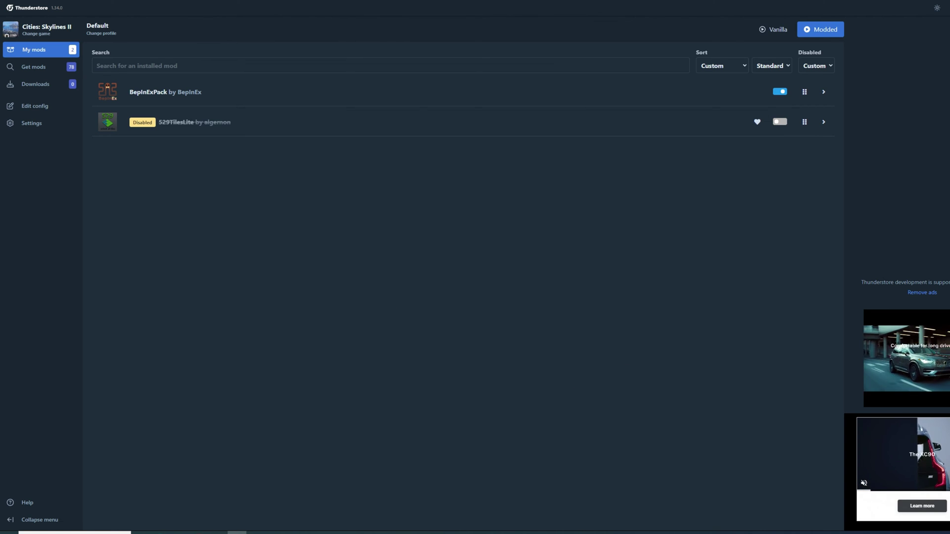
pyautogui.click(779, 121)
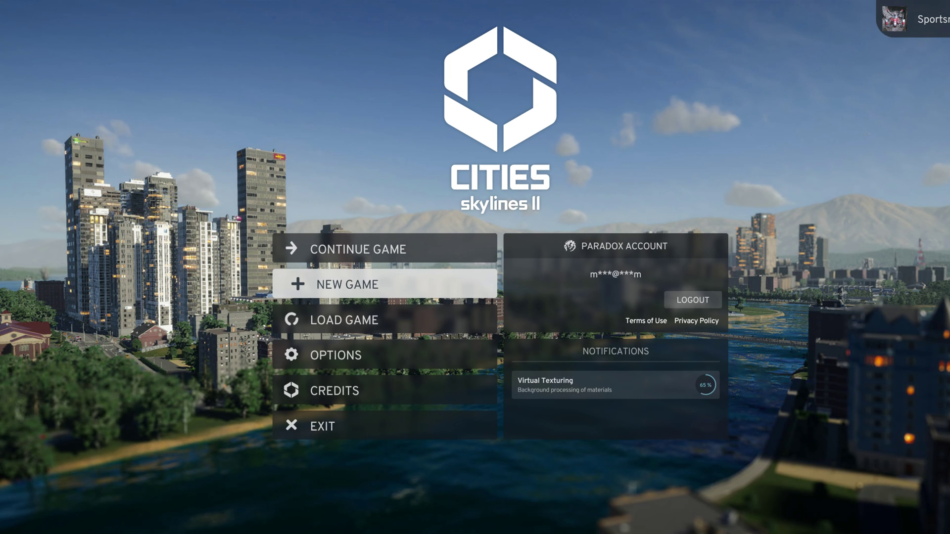
# Choose New Game and select the Sweeping Plains map
pyautogui.press('Return')
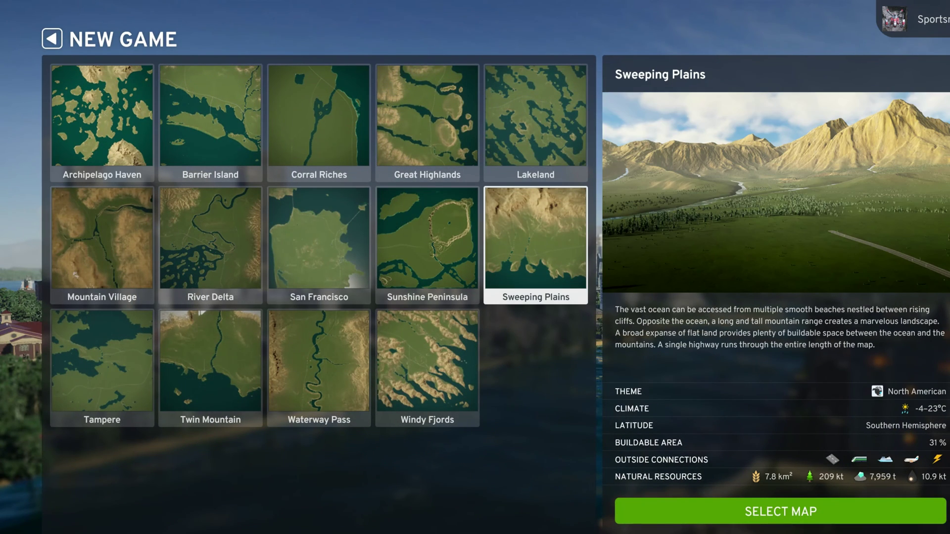
pyautogui.press('Return')
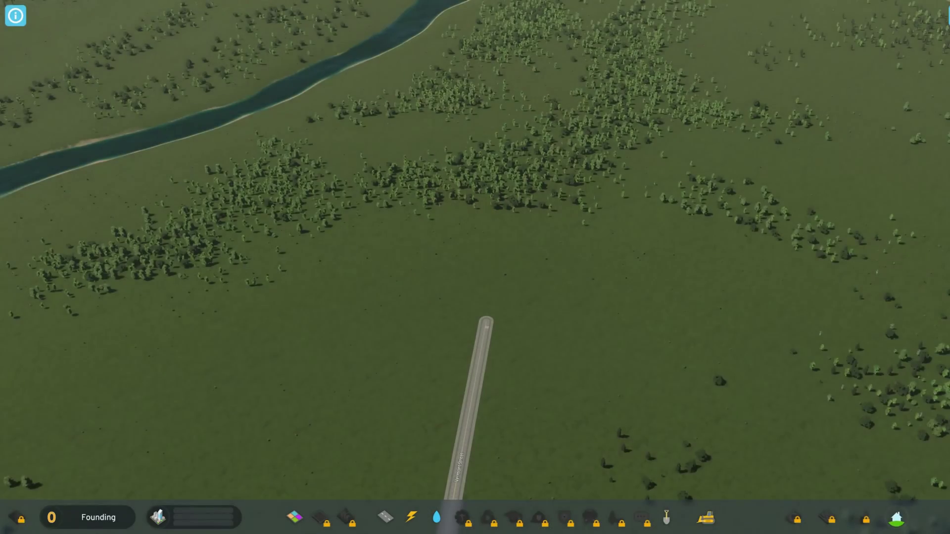
pyautogui.scroll(-8, 475, 267)
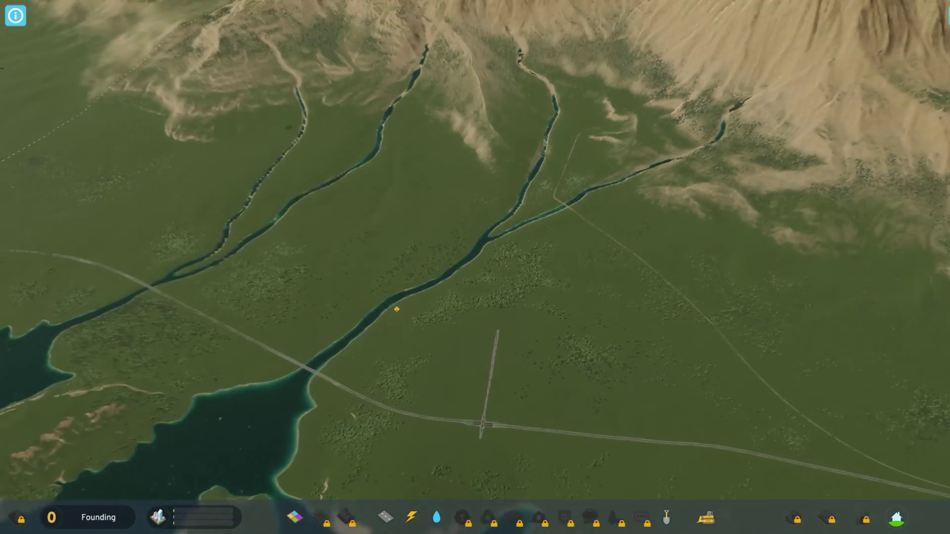
pyautogui.scroll(-3, 475, 268)
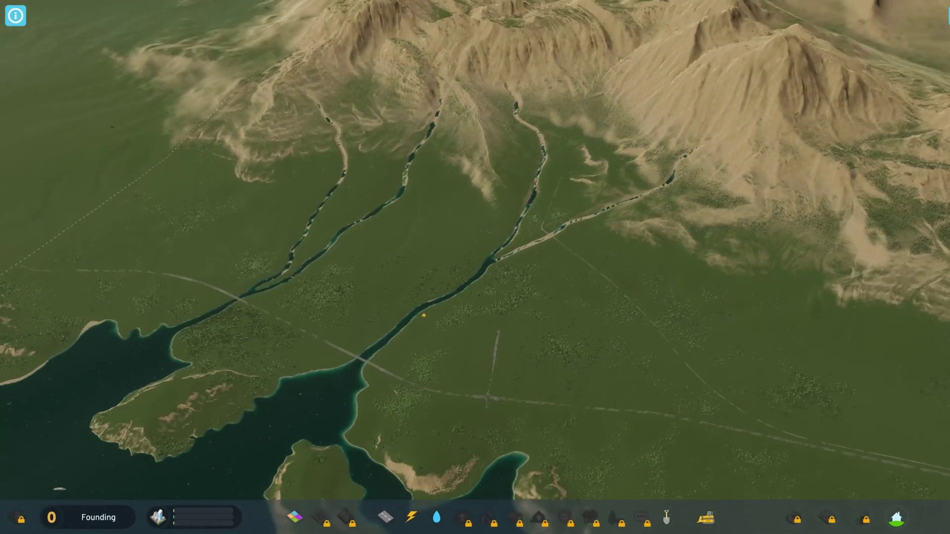
# Rotate, tilt and pan the camera to survey Sweeping Plains' mountains, valley and coastline
pyautogui.press('q')
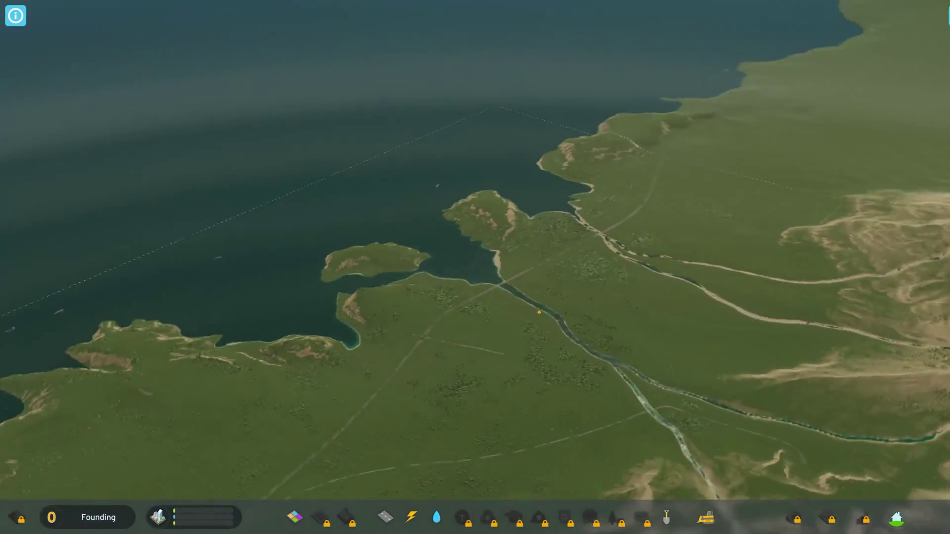
pyautogui.press('q')
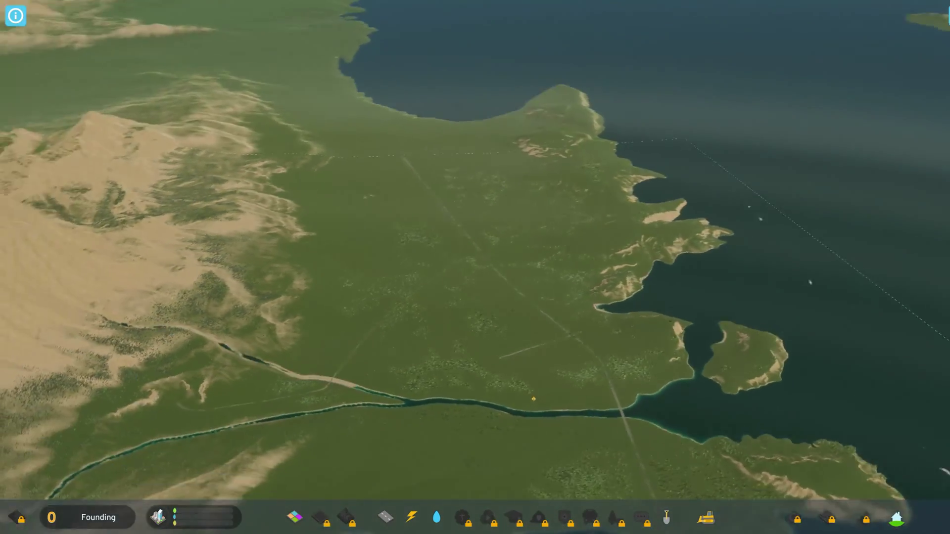
pyautogui.press('q')
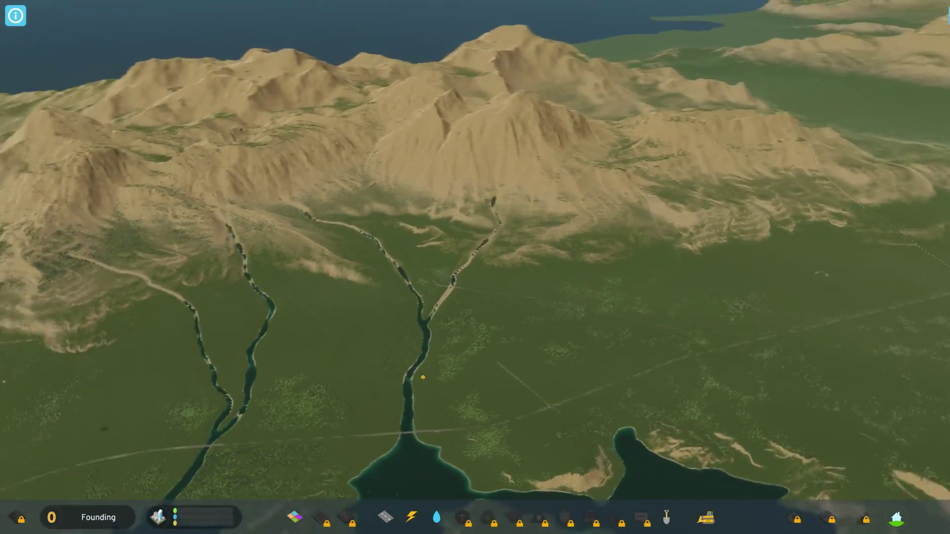
pyautogui.press('f')
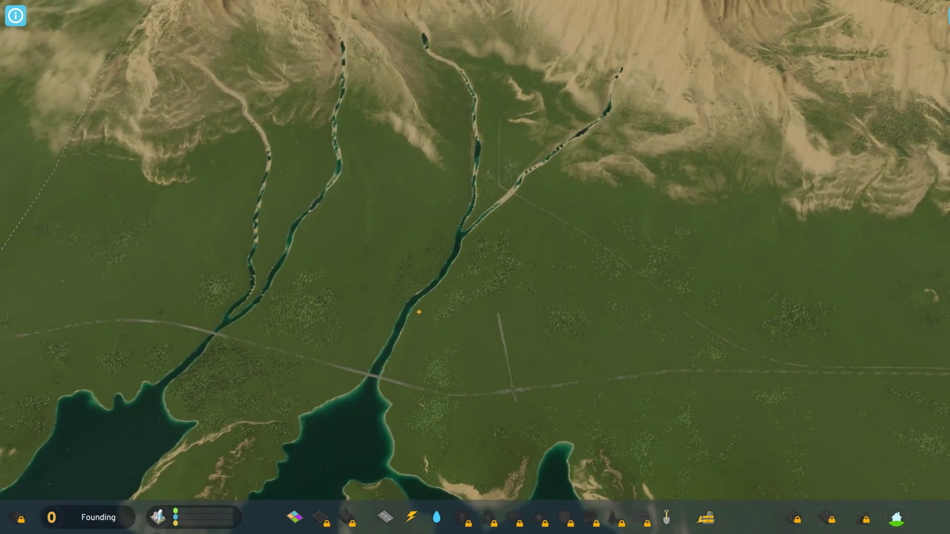
pyautogui.scroll(6, 474, 297)
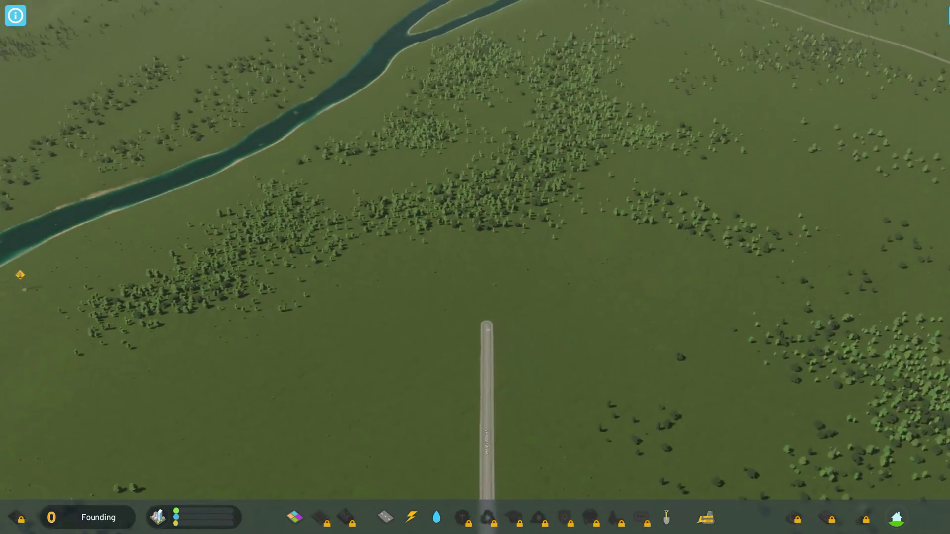
pyautogui.press('r')
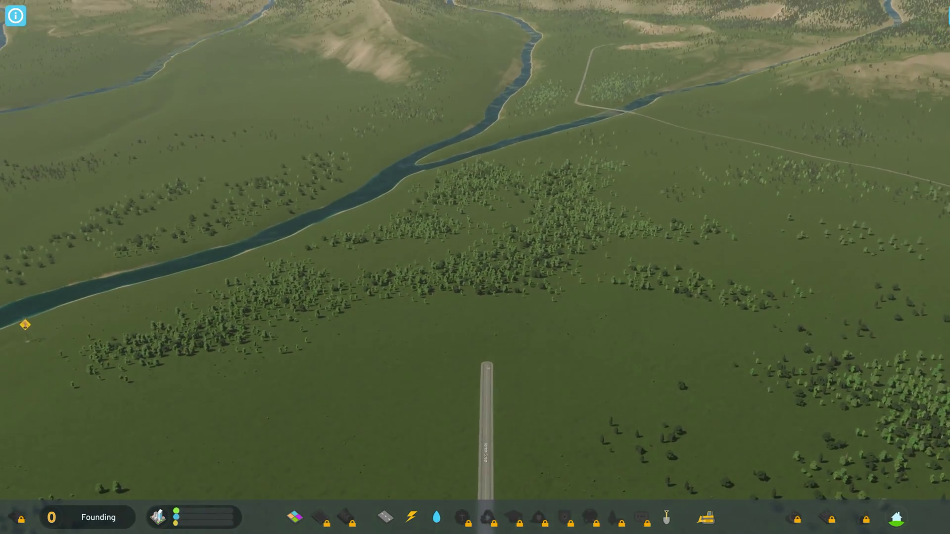
pyautogui.press('a')
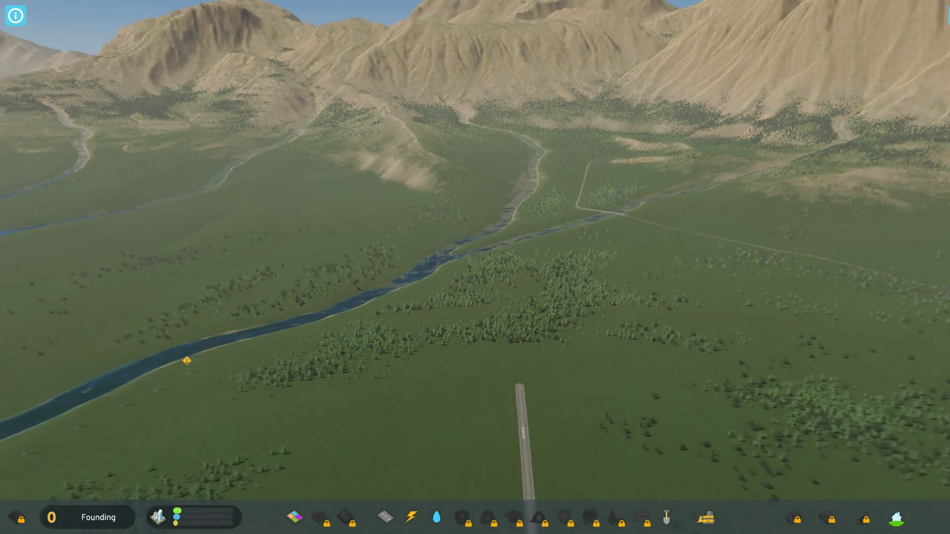
pyautogui.scroll(-8, 475, 296)
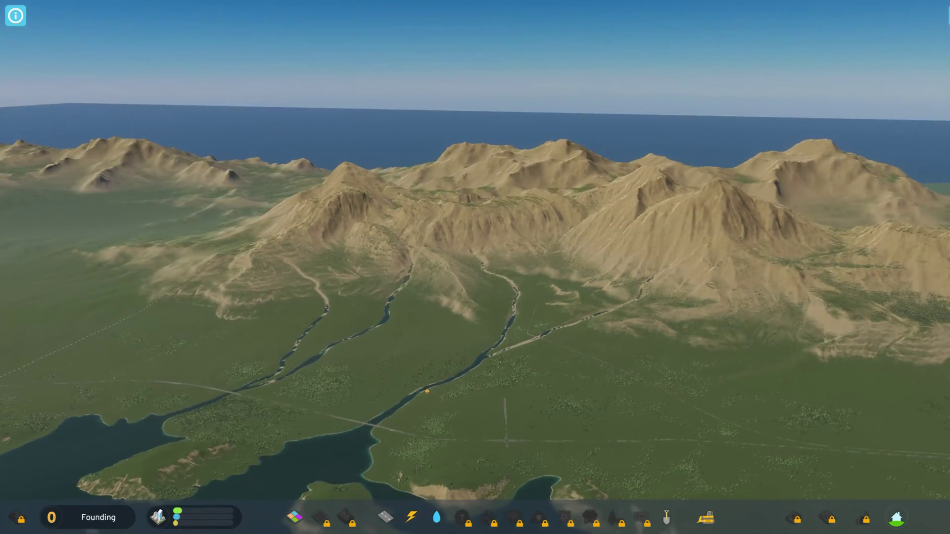
pyautogui.press('e')
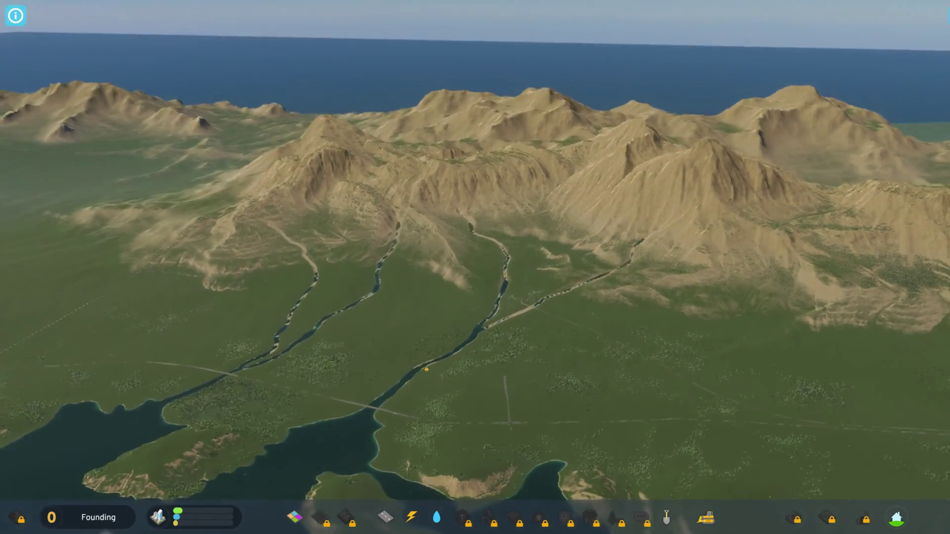
pyautogui.press('e')
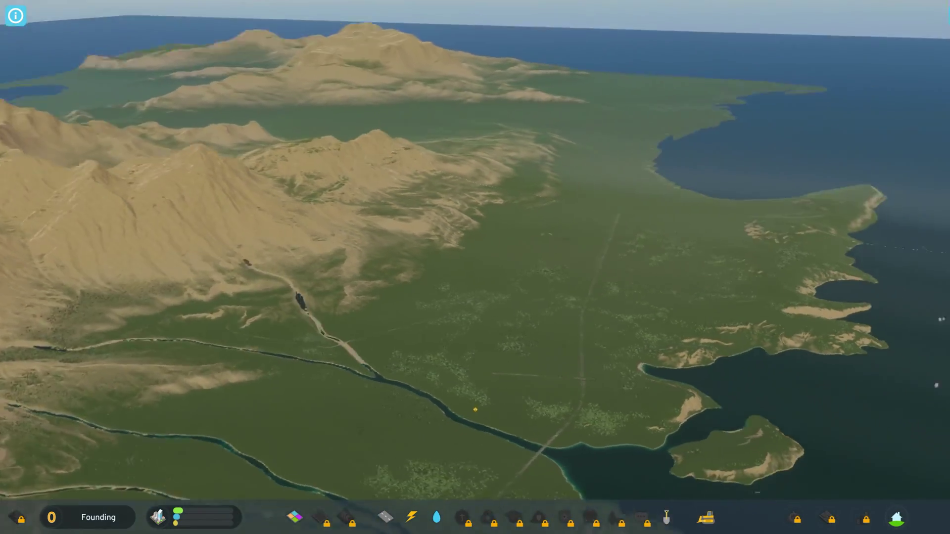